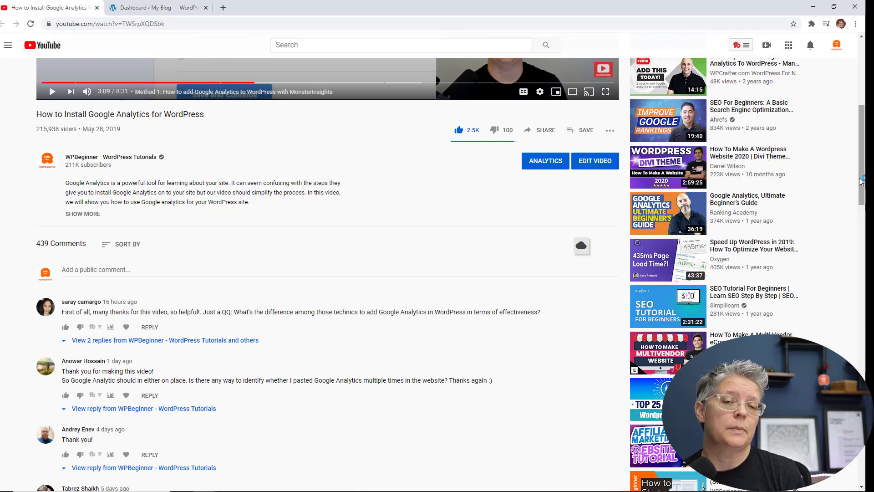
scroll(375, 206, "up", 6)
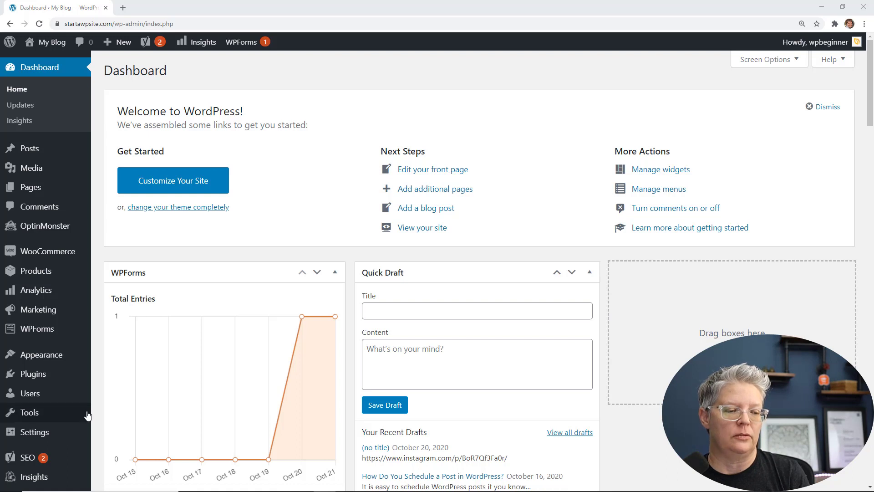
Open Site Health, expand the critical MonsterInsights tracking setup issue, and open its linked help article.
mouse_move(72, 419)
left_click(108, 416)
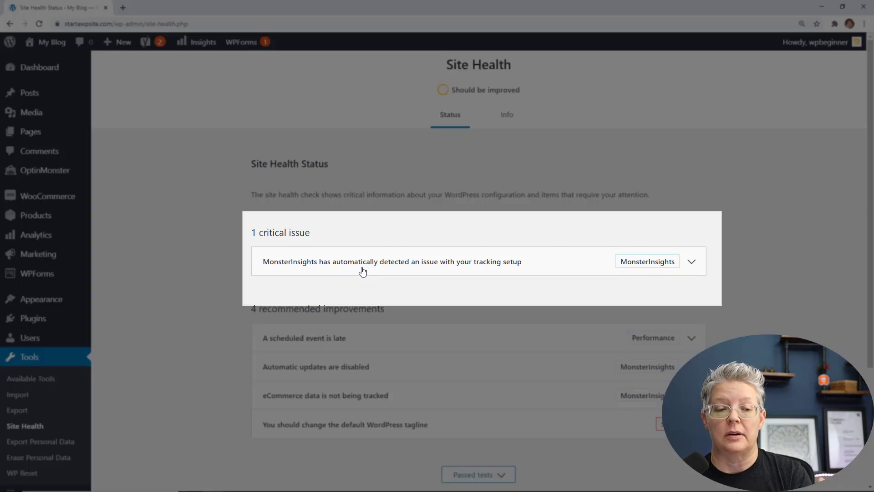
left_click(362, 269)
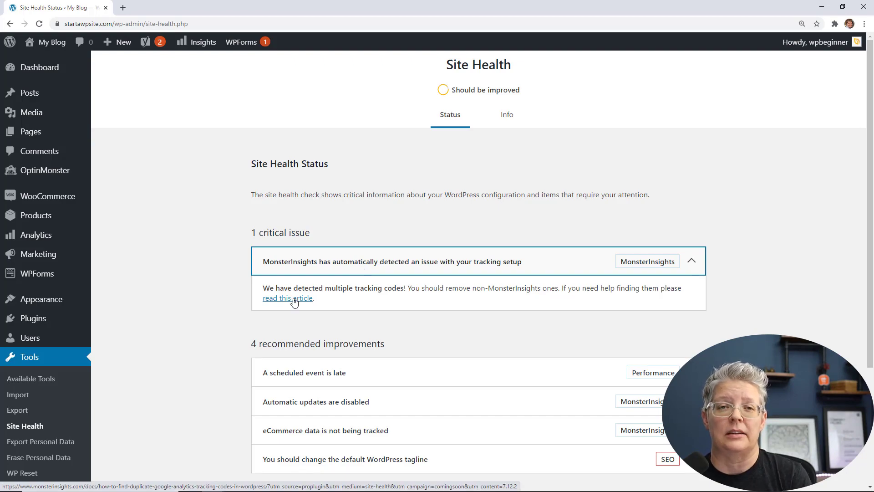
left_click(294, 299)
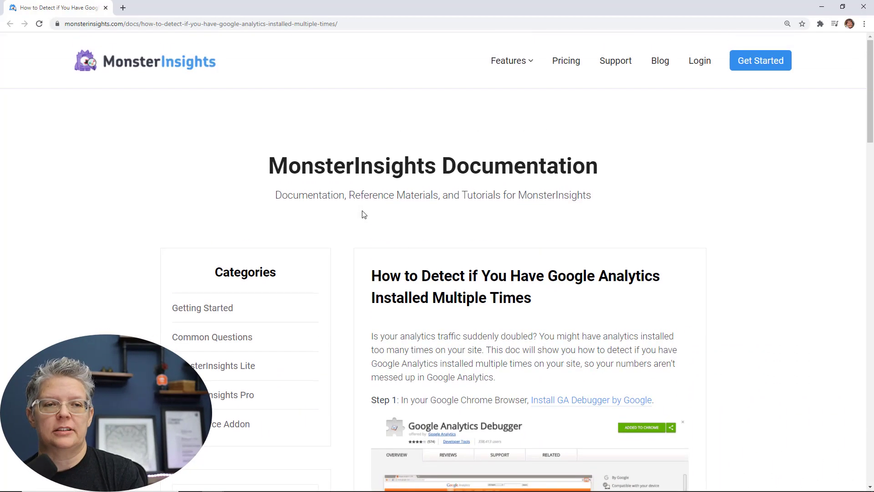
Install the Google Analytics Debugger extension in Chrome through the link in Step 1 of the MonsterInsights article.
scroll(364, 215, "down", 2)
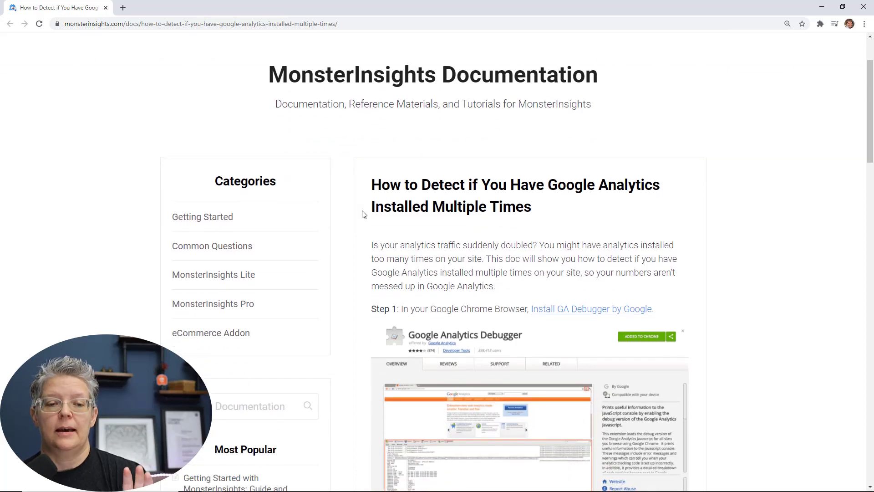
left_click(548, 310)
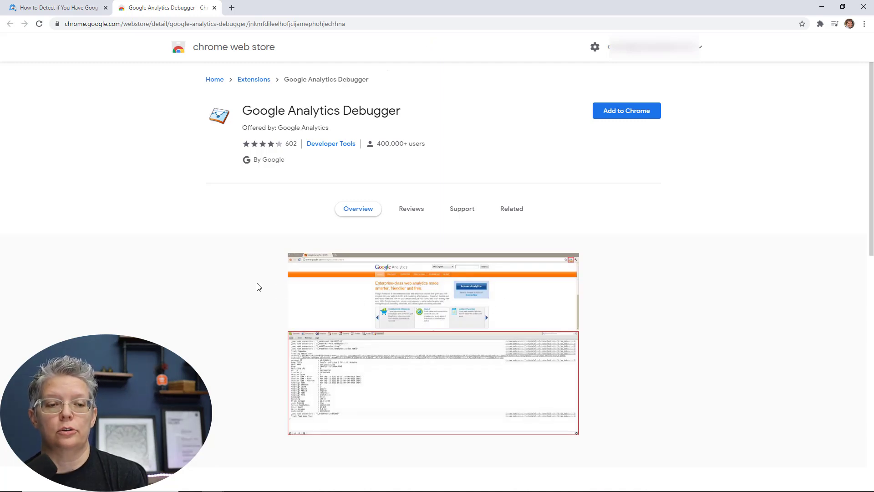
left_click(621, 117)
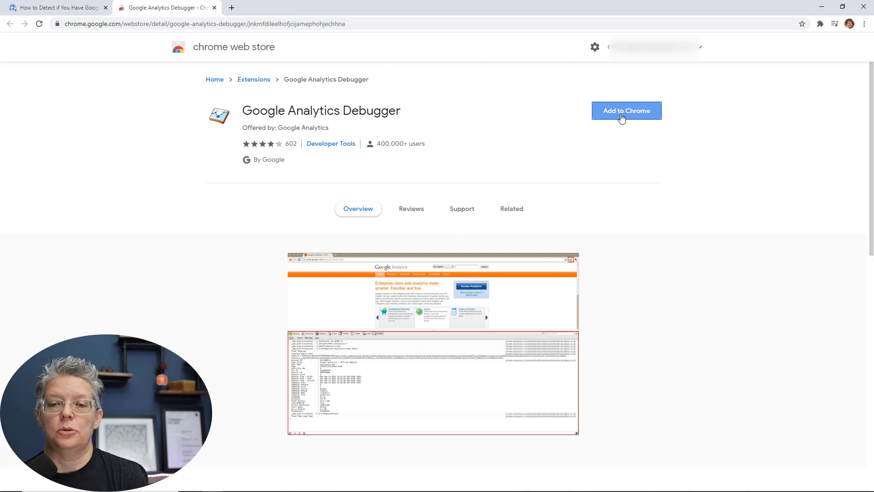
left_click(452, 103)
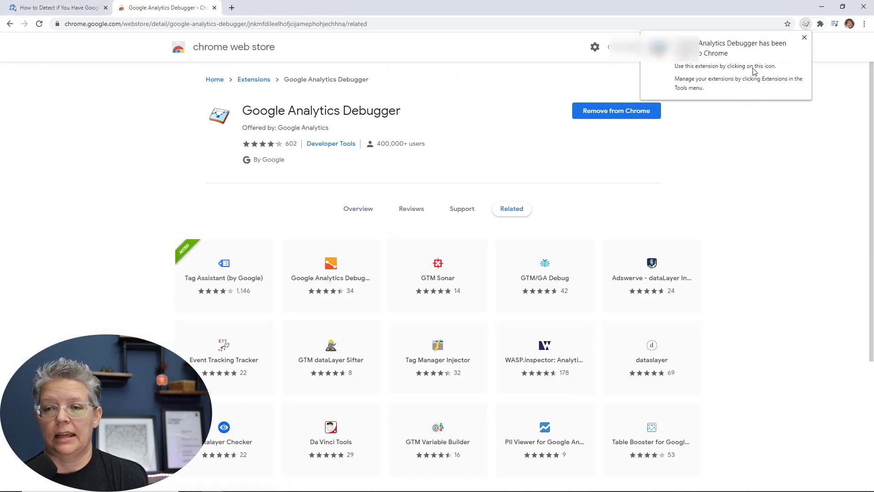
left_click(805, 38)
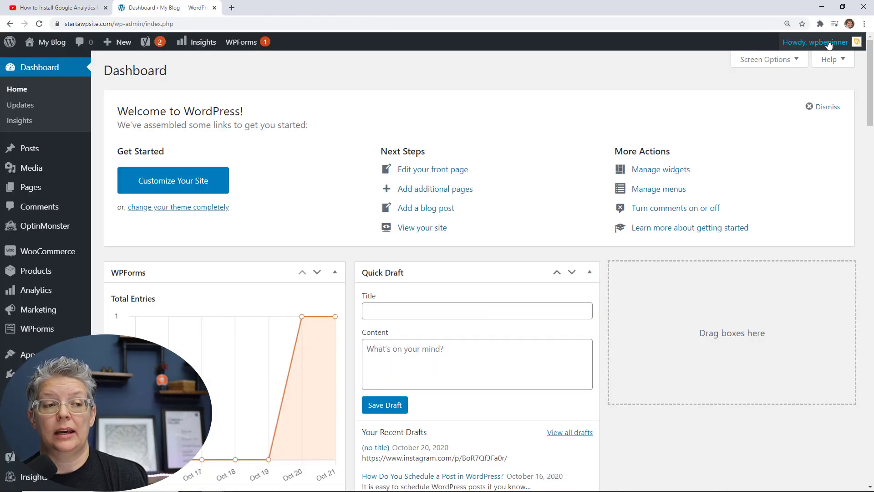
Log out of WordPress and run the Google Analytics Debugger extension on the startawpsite.com homepage.
mouse_move(827, 44)
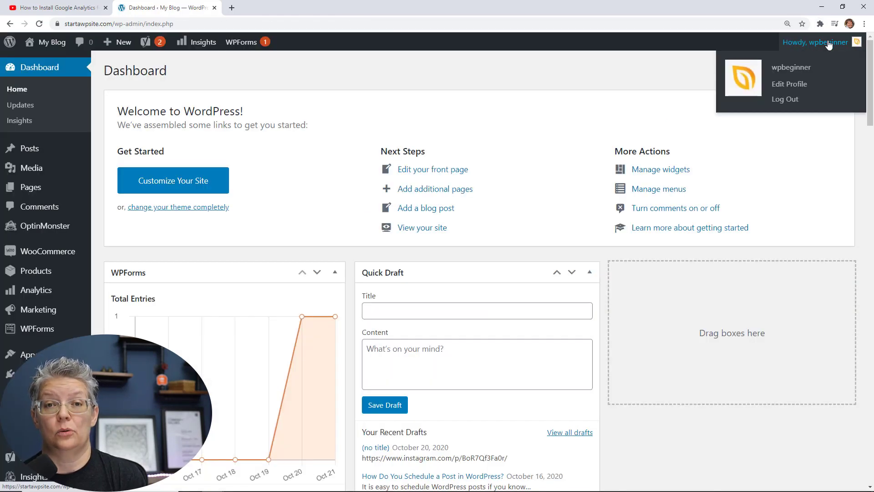
left_click(786, 99)
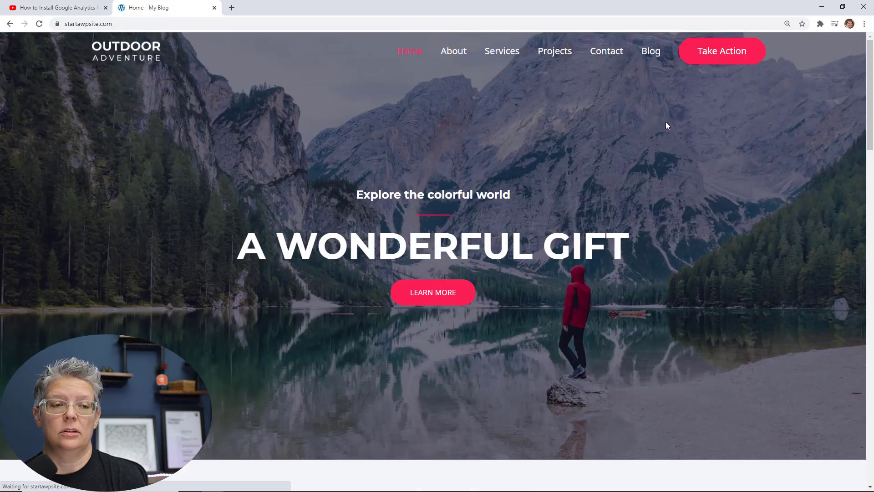
left_click(817, 25)
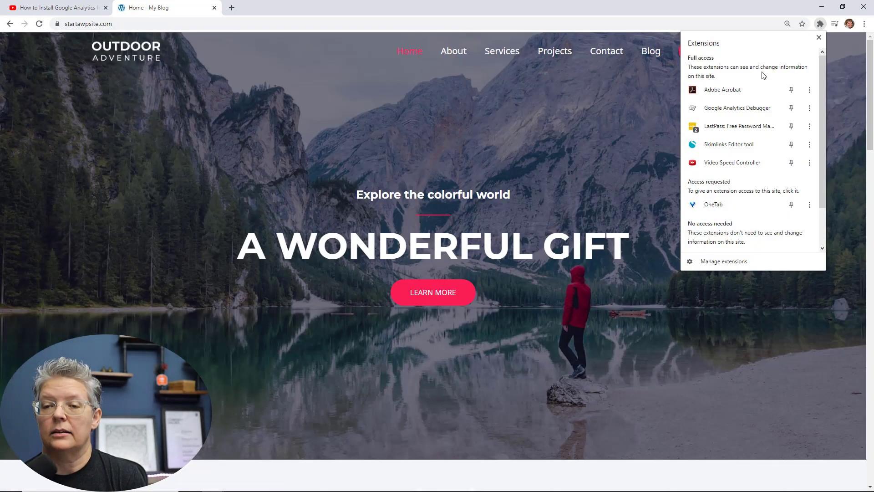
left_click(734, 109)
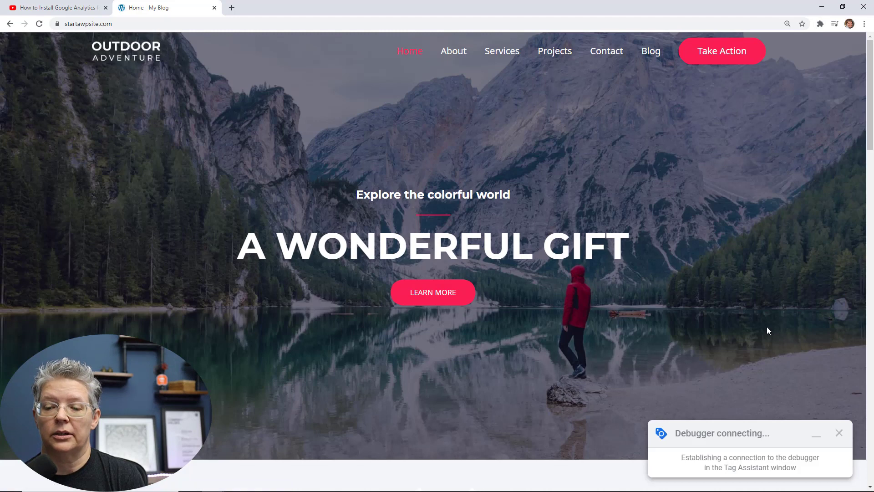
Inspect the homepage and examine the browser console's Google Analytics output for duplicate tracking codes.
right_click(683, 173)
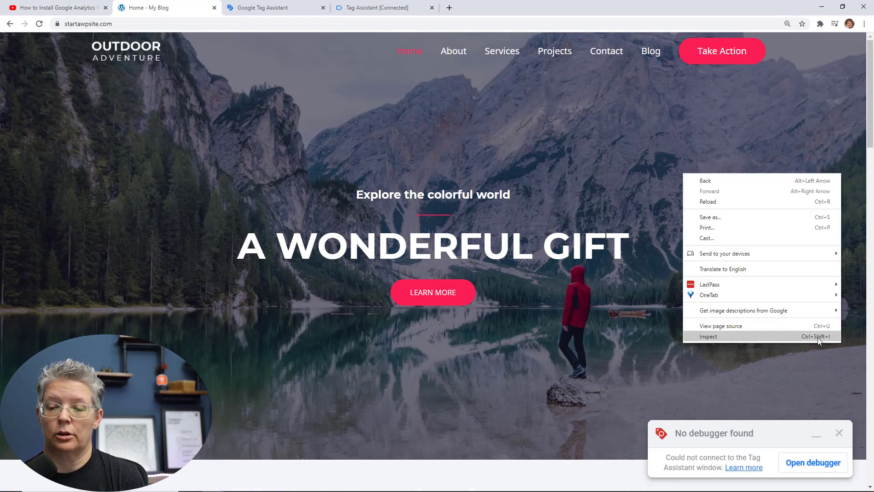
left_click(769, 336)
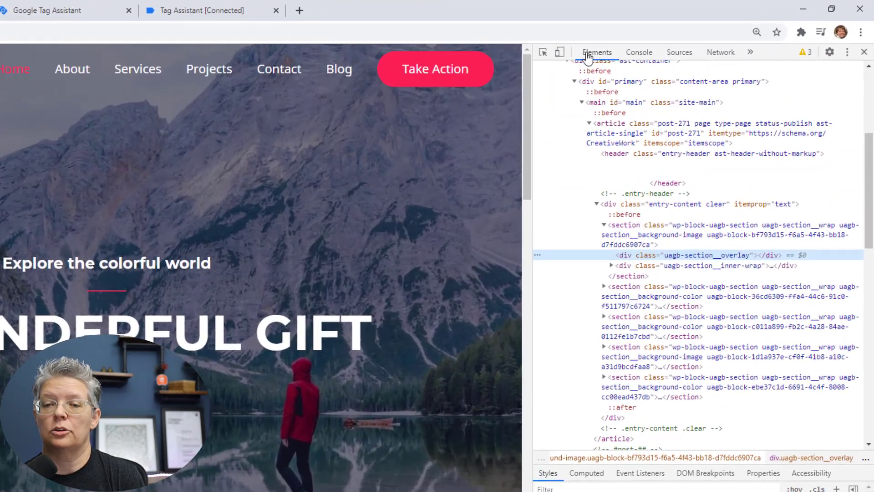
left_click(637, 55)
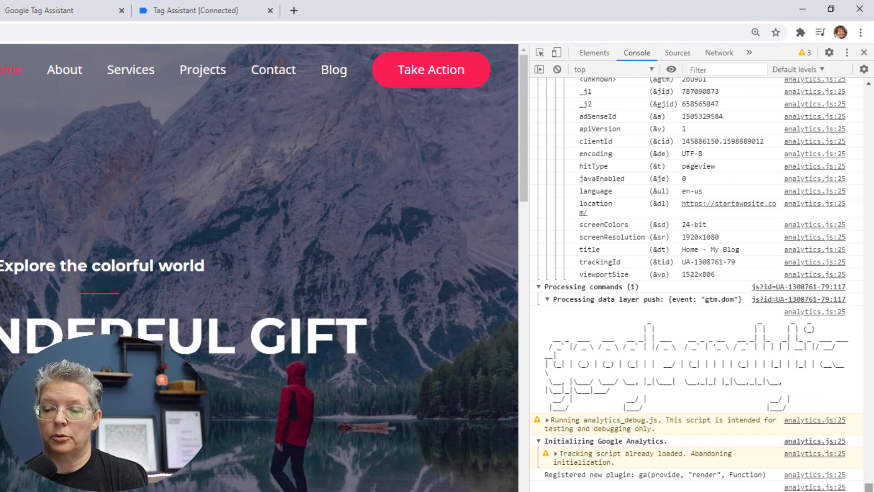
left_click_drag(868, 486, 870, 112)
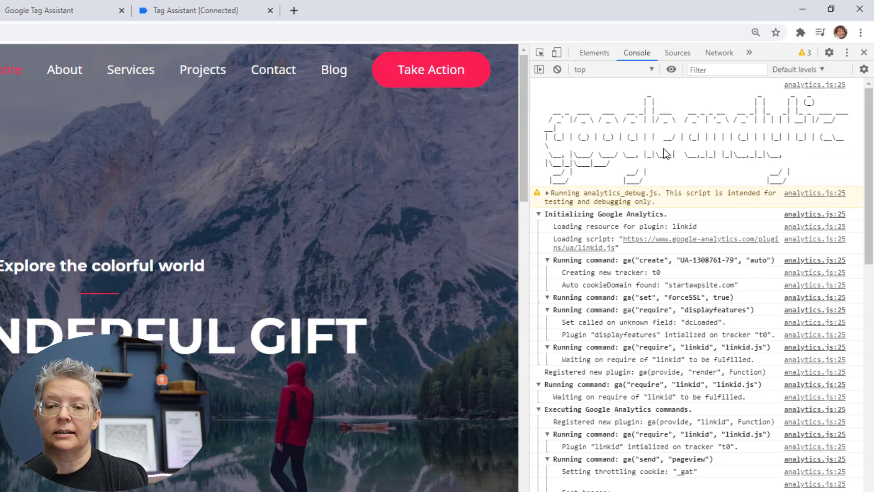
scroll(870, 144, "down", 3)
left_click_drag(871, 145, 857, 487)
scroll(851, 478, "down", 3)
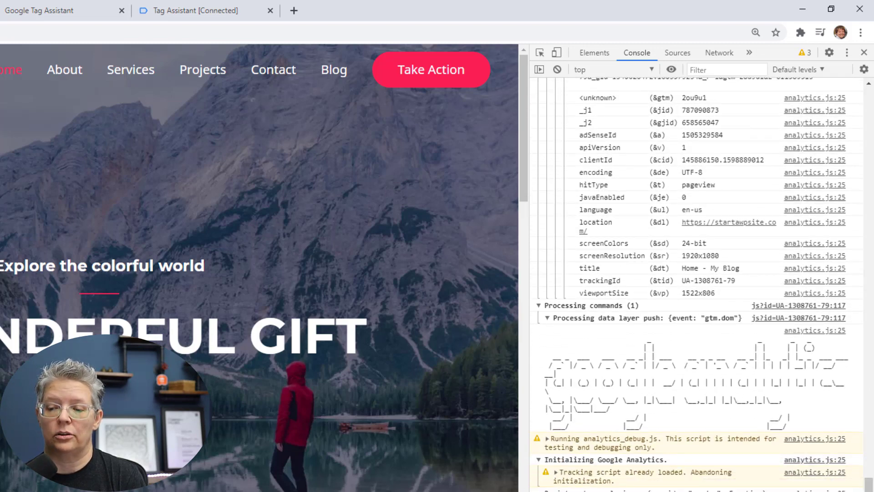
scroll(868, 484, "down", 1)
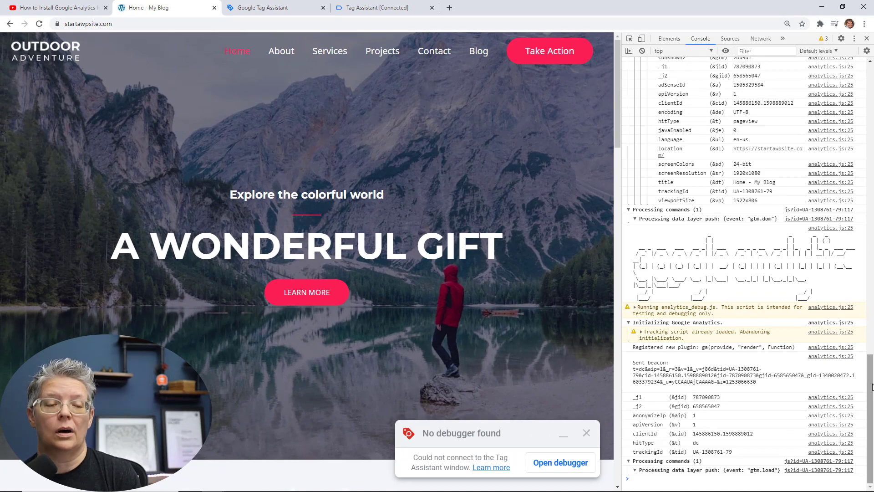
key("F12")
Go to the wp-admin address of startawpsite.com and log back in with the prefilled credentials.
left_click(157, 25)
left_click(156, 26)
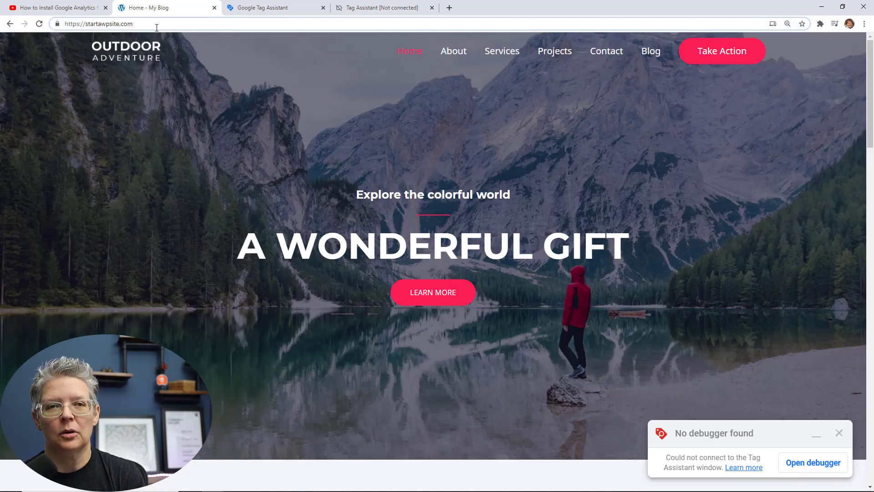
type("\\")
key("BackSpace")
key("BackSpace")
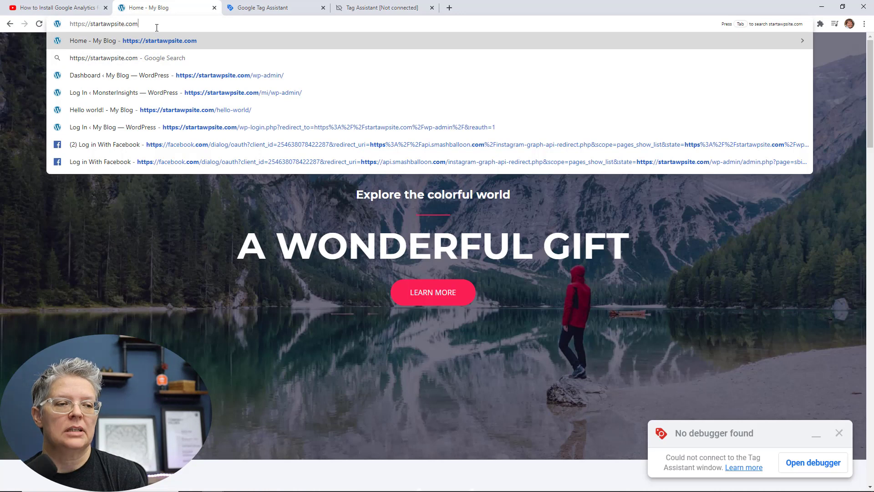
type("/wp")
key("Return")
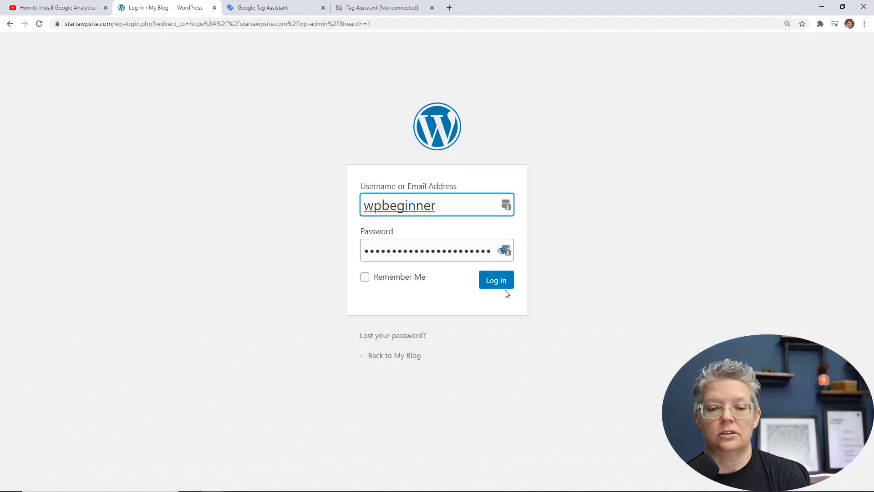
left_click(501, 288)
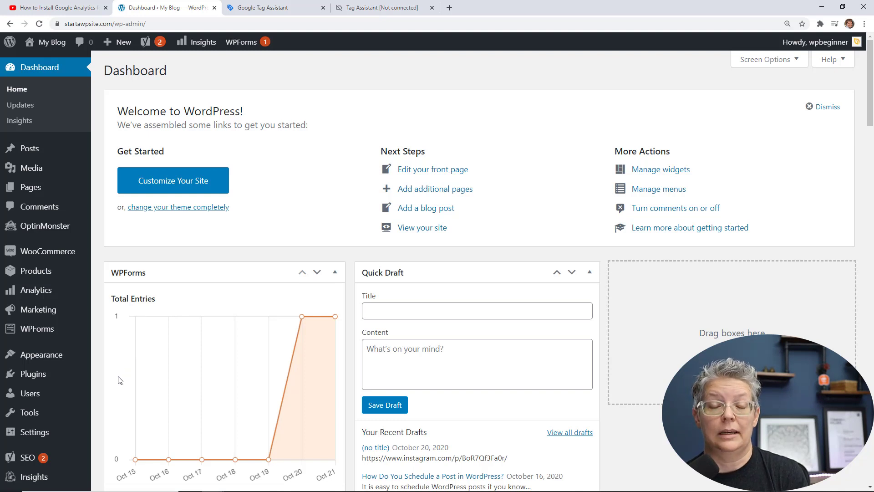
Delete the whole Google Analytics gtag script from Scripts in Header in the Insert Headers and Footers settings and save.
mouse_move(54, 377)
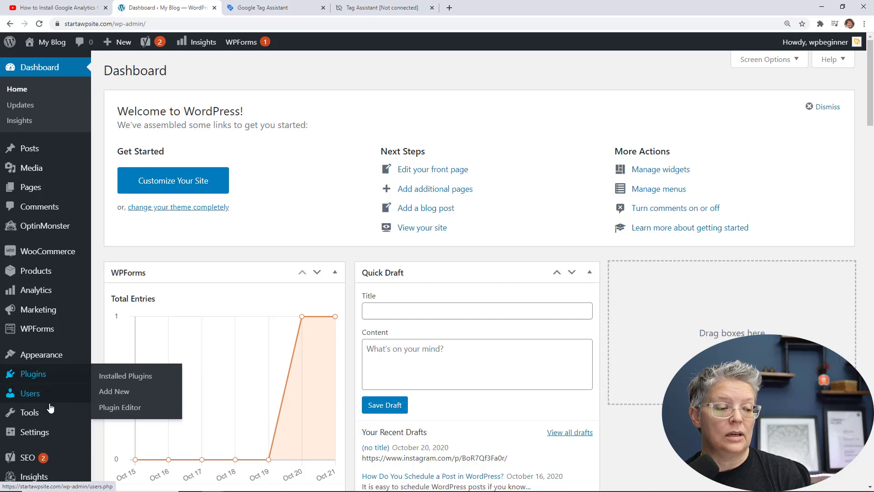
mouse_move(40, 431)
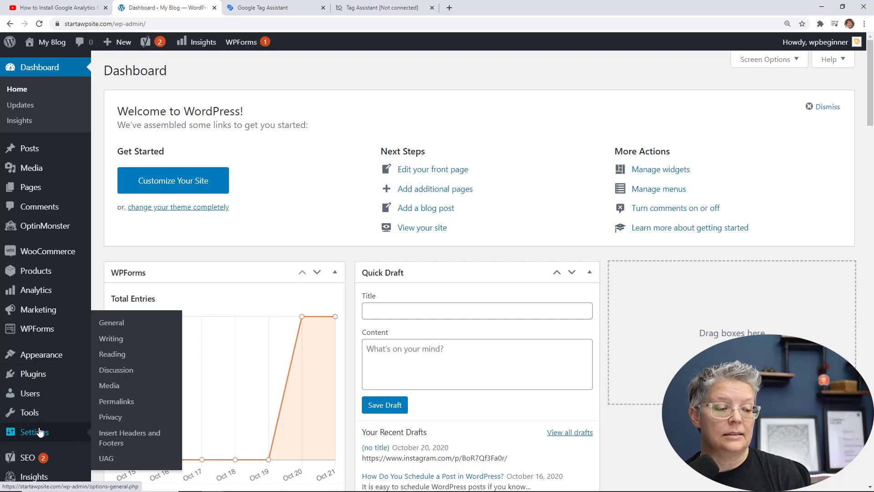
left_click(113, 434)
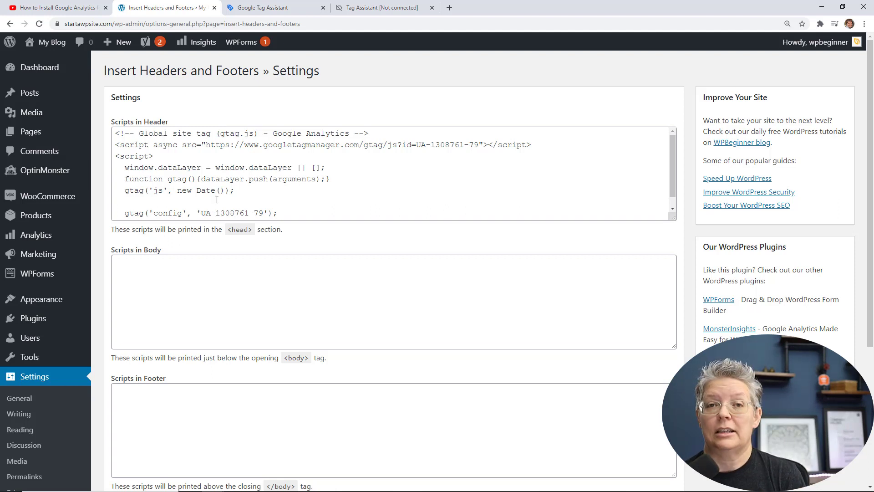
left_click_drag(278, 213, 99, 120)
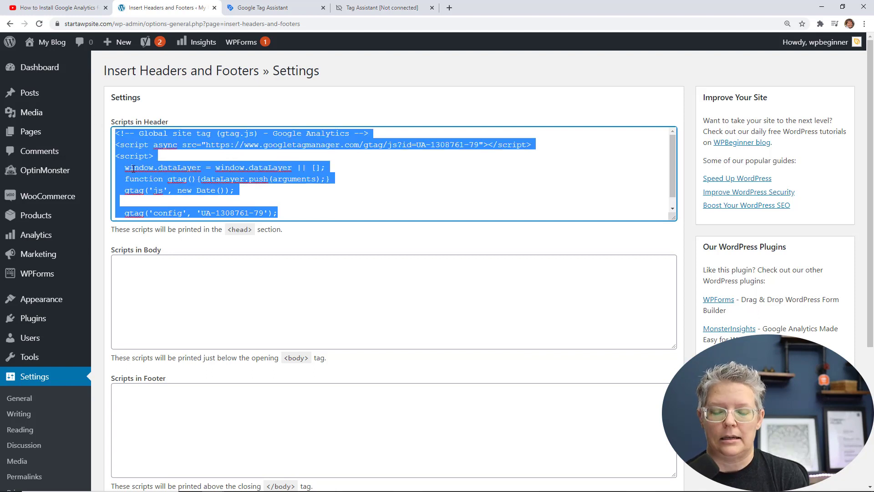
key("BackSpace")
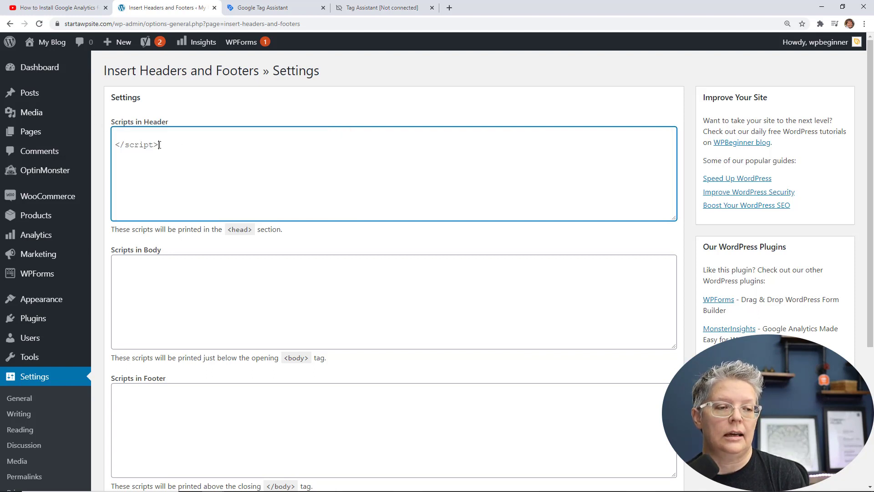
left_click_drag(159, 144, 96, 130)
key("BackSpace")
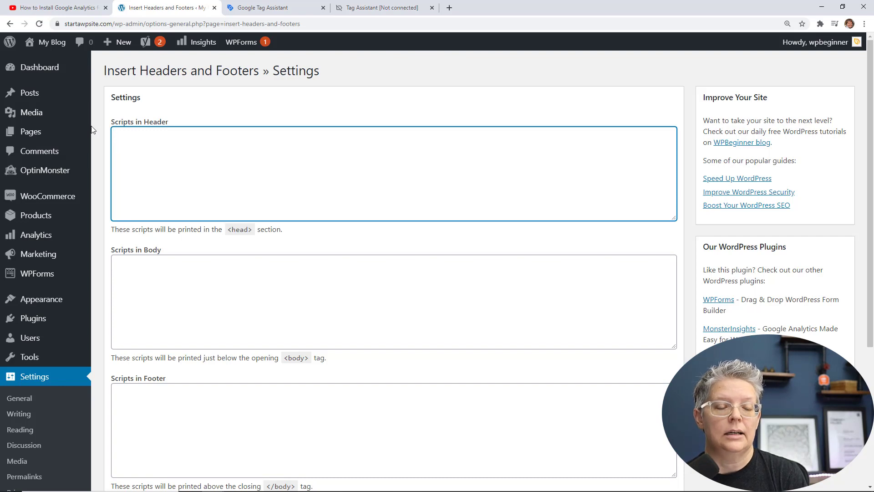
scroll(120, 313, "down", 5)
left_click(124, 305)
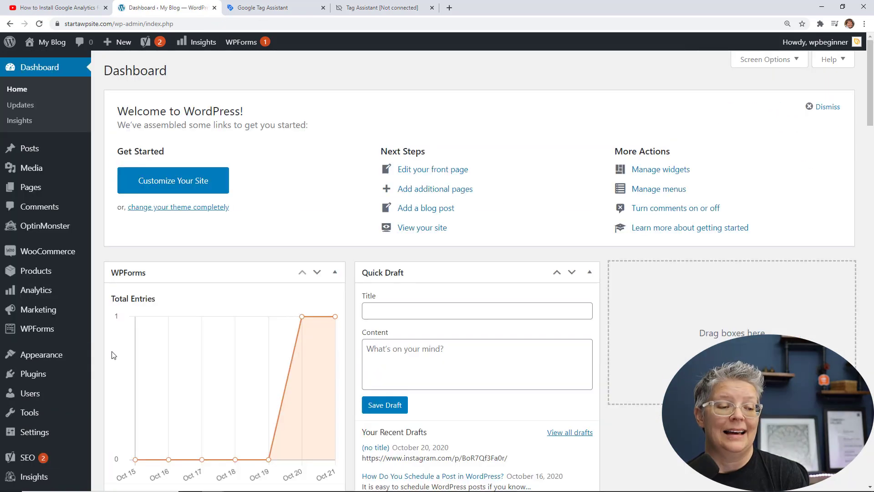
Open the Astra theme's header.php for editing and check it for the Google Analytics gtag script shown in Notepad.
mouse_move(46, 360)
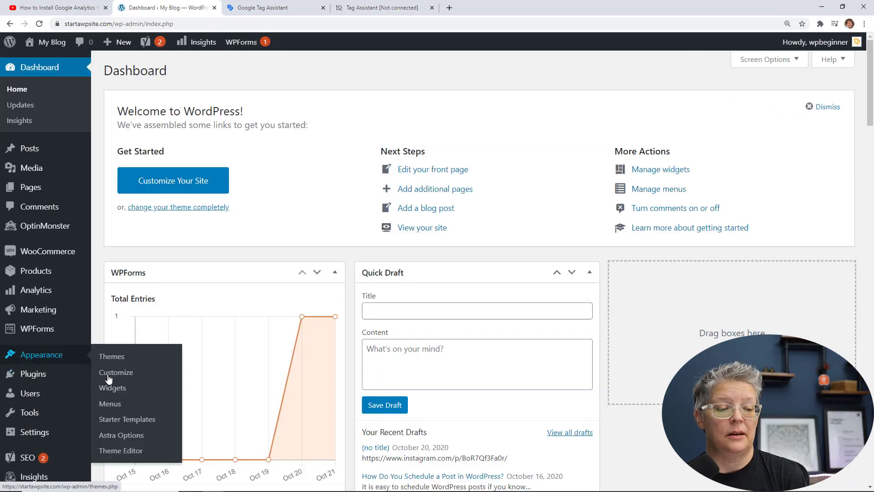
left_click(126, 450)
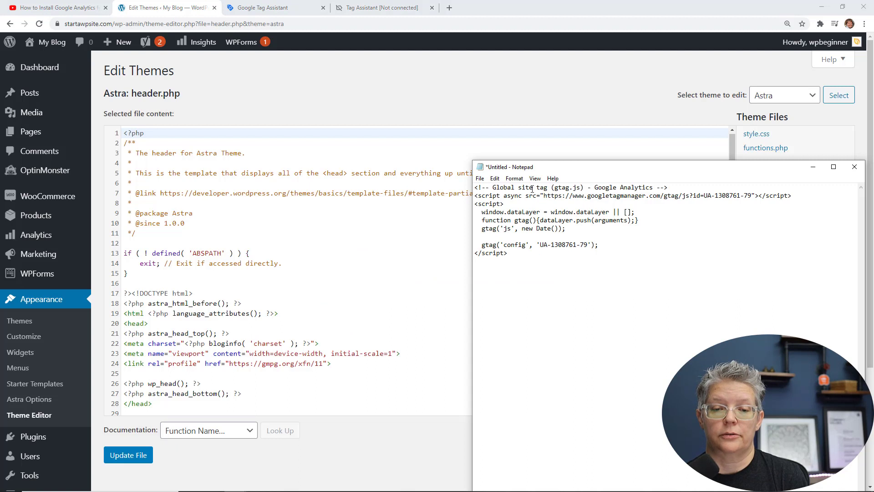
left_click_drag(554, 190, 582, 196)
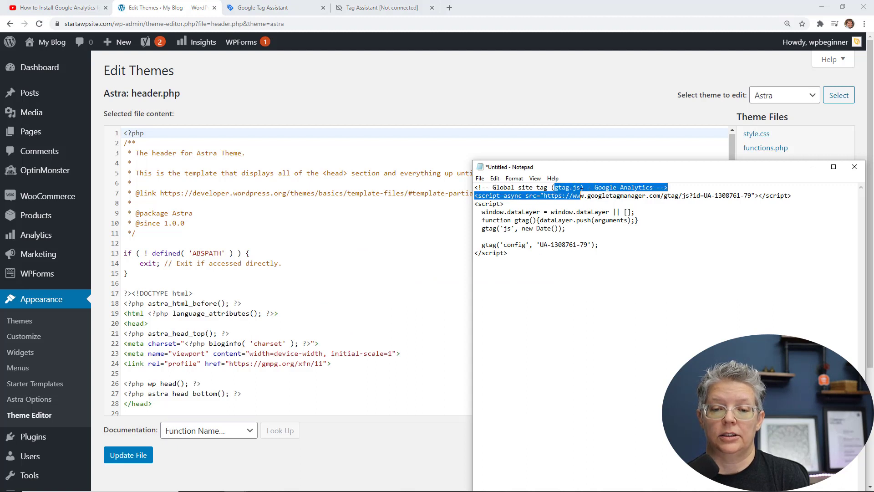
left_click(627, 188)
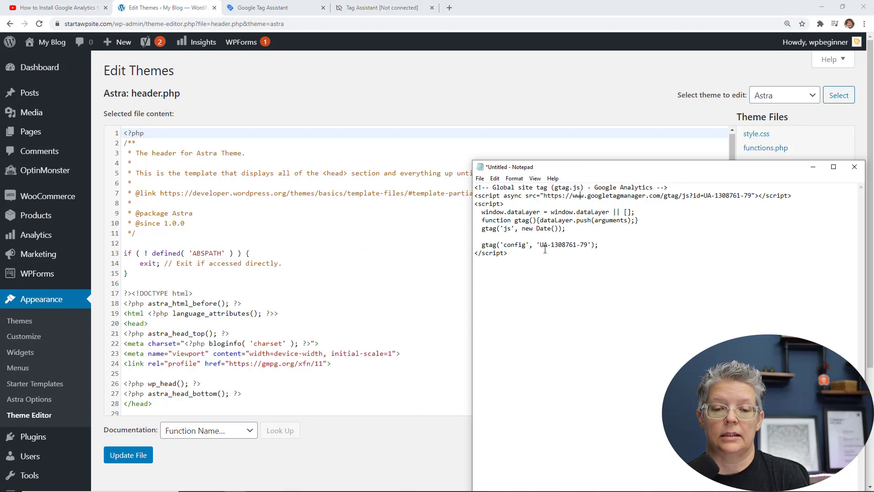
left_click(433, 287)
scroll(433, 287, "down", 7)
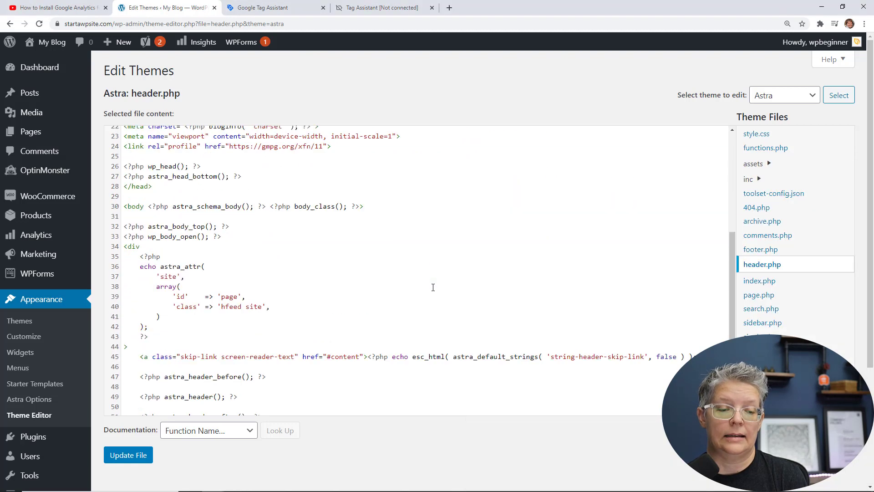
scroll(122, 452, "down", 3)
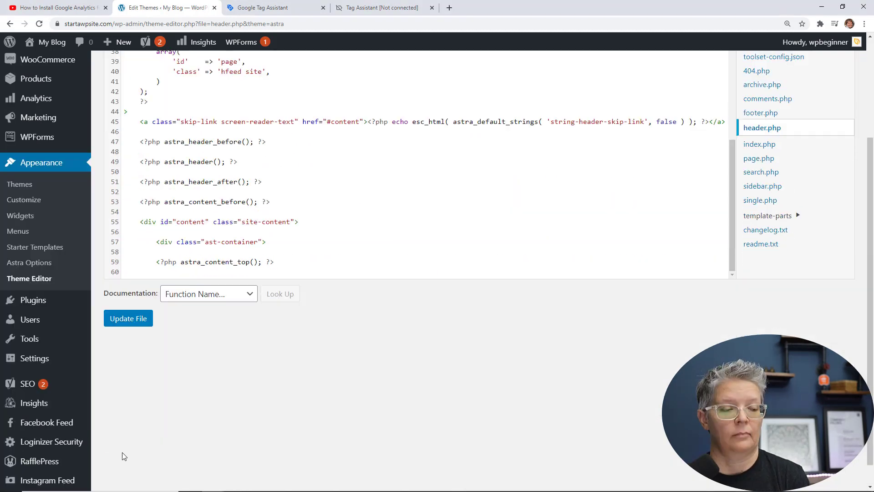
Open the MonsterInsights overview report.
mouse_move(43, 405)
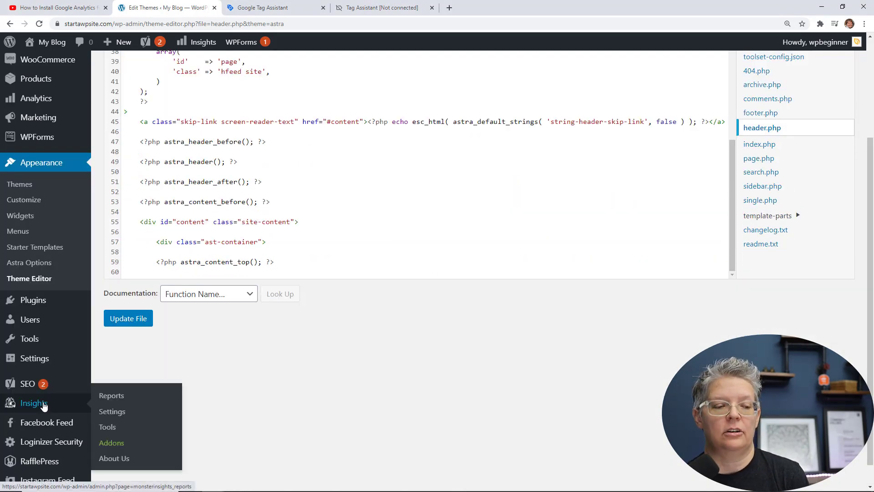
left_click(44, 405)
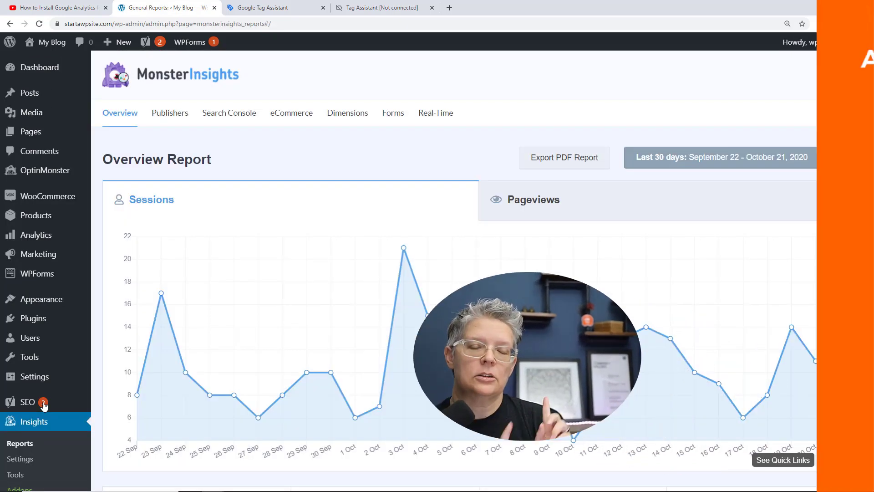